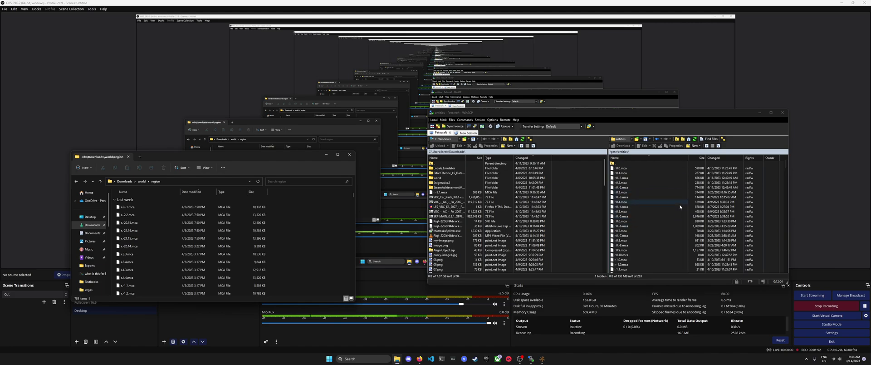
Step: Switch to Firefox and review the block, chunk section and region fields in the Minecraft coordinate calculator, including the region file name
mouse_move(419, 359)
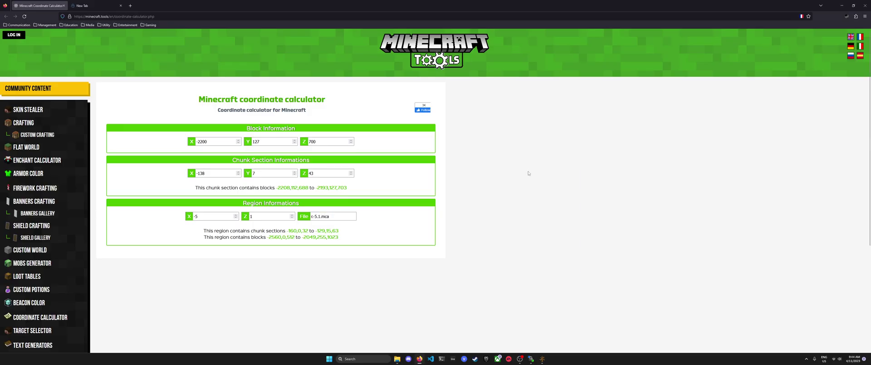
click(472, 146)
drag(242, 203, 264, 203)
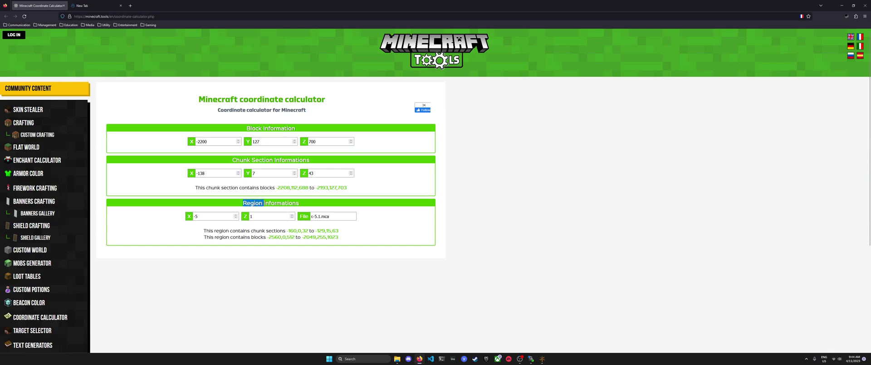
click(309, 207)
click(217, 144)
key(ctrl+a)
click(272, 142)
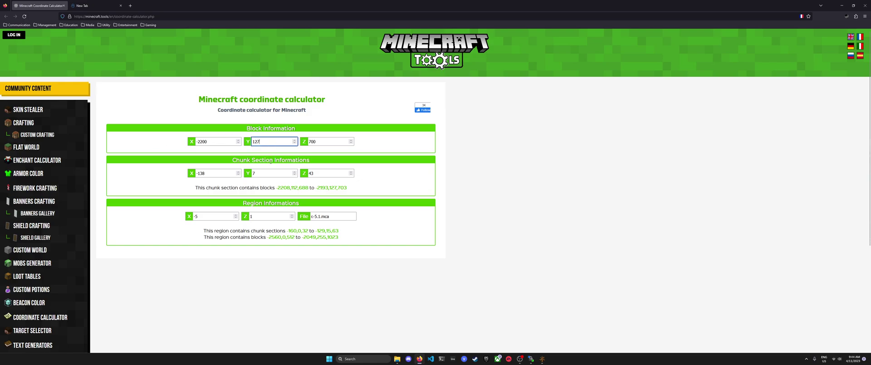
click(272, 173)
click(329, 173)
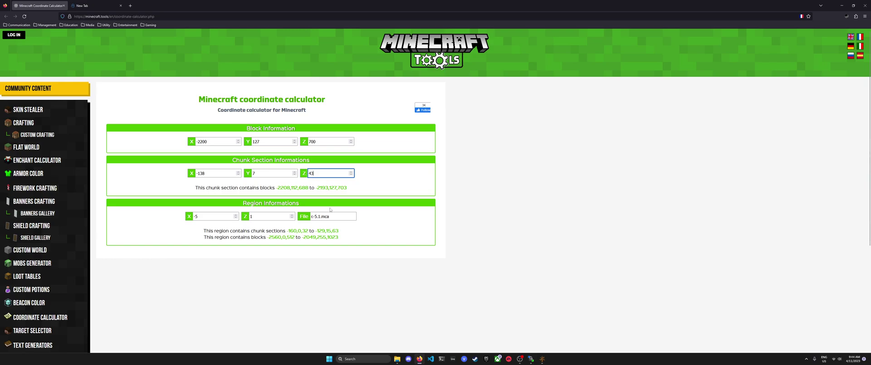
click(354, 236)
Step: Switch to WinSCP and locate the region file r.-5.1.mca in the server's entities folder
click(531, 358)
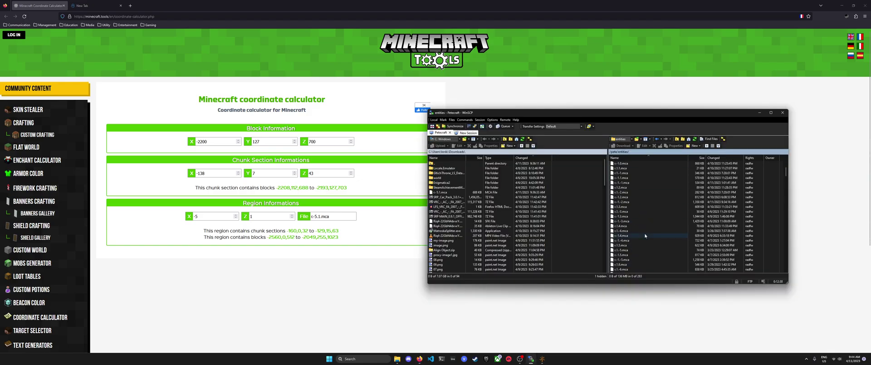
scroll(651, 239, down, 20)
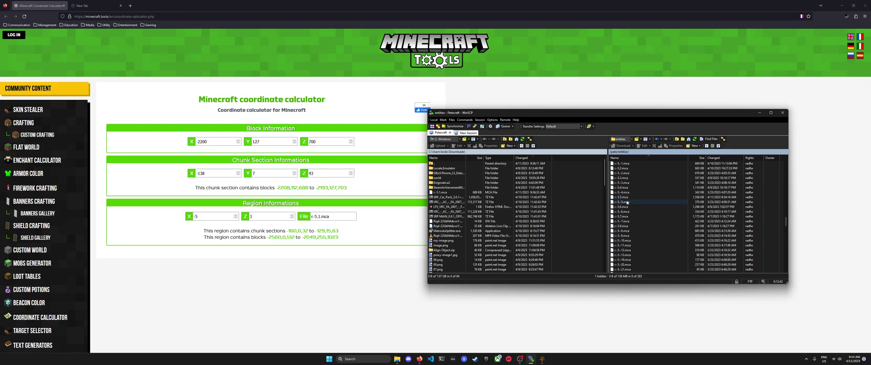
scroll(626, 202, up, 1)
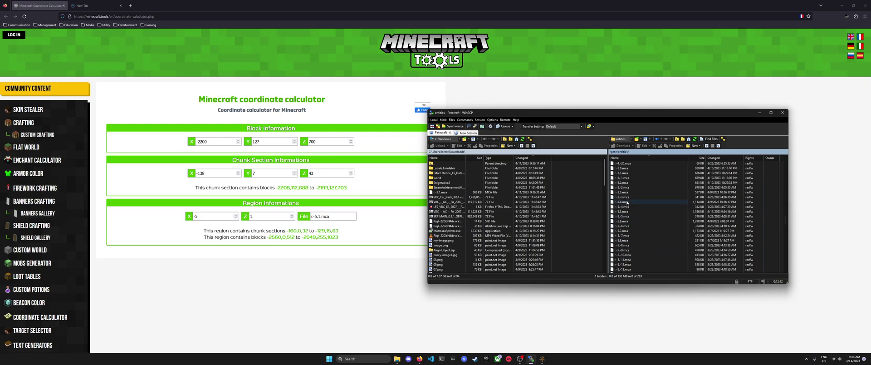
click(624, 175)
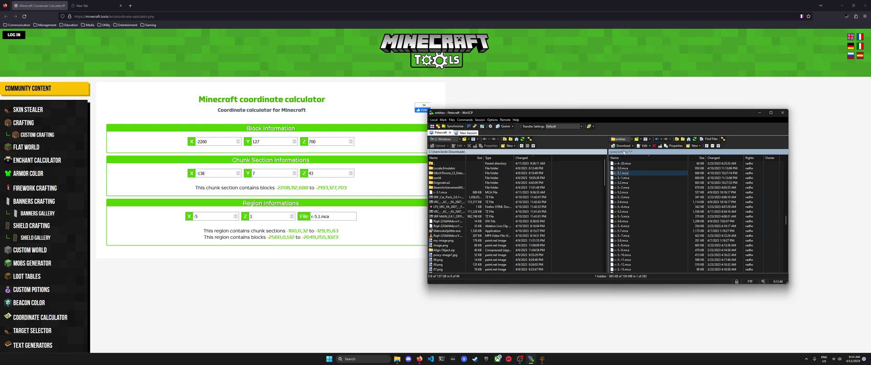
scroll(557, 191, down, 10)
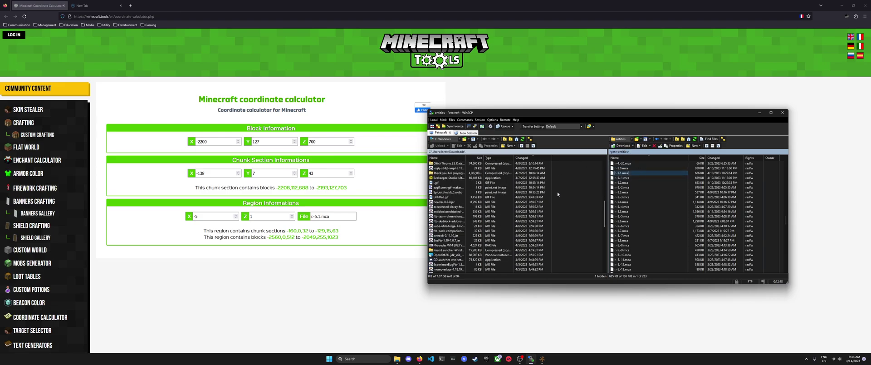
scroll(556, 192, down, 6)
scroll(645, 228, up, 5)
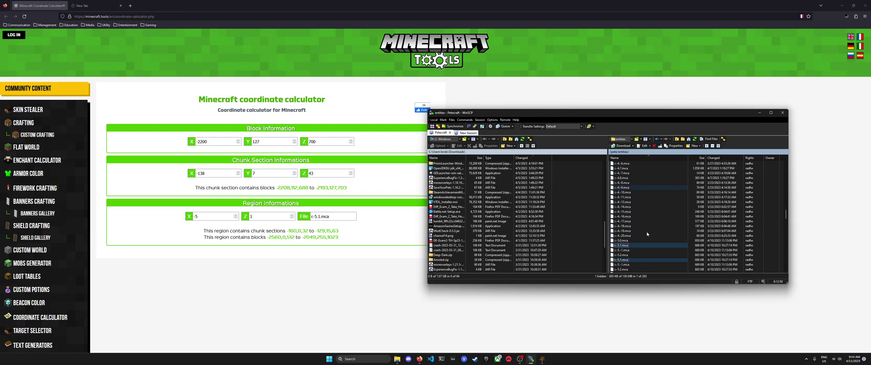
scroll(646, 232, down, 2)
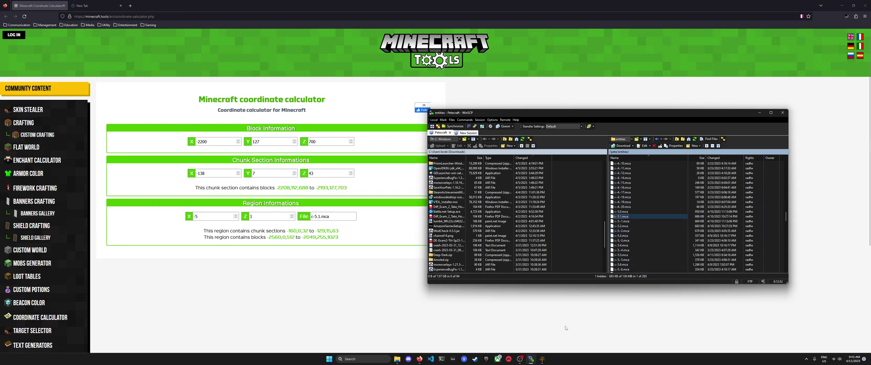
click(554, 329)
Step: Switch to NBTExplorer, examine the chunk list of r.-20.15.mca, and move the window clear of the calculator fields
click(543, 358)
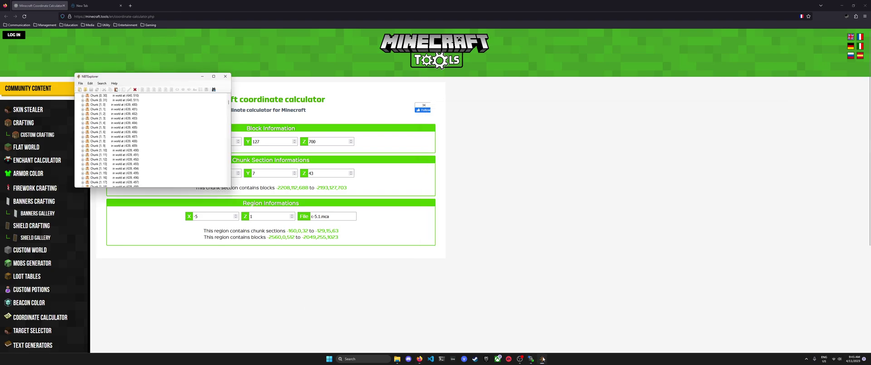
scroll(215, 141, up, 10)
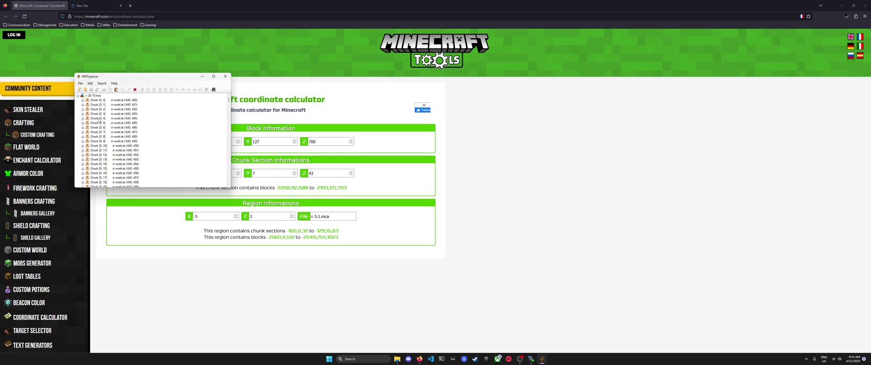
scroll(105, 127, down, 13)
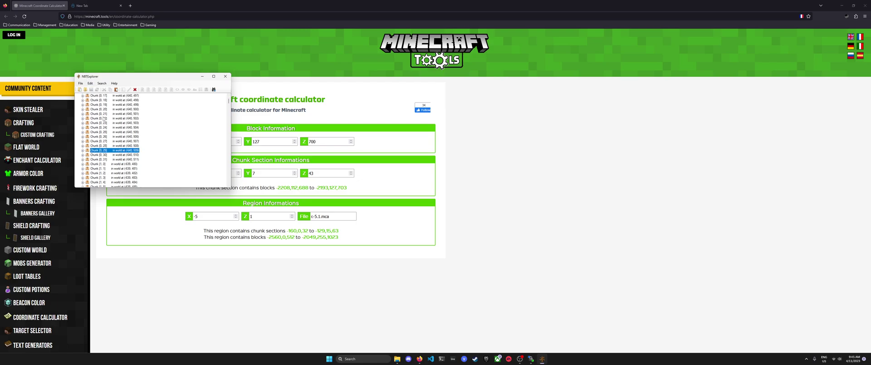
scroll(111, 136, down, 9)
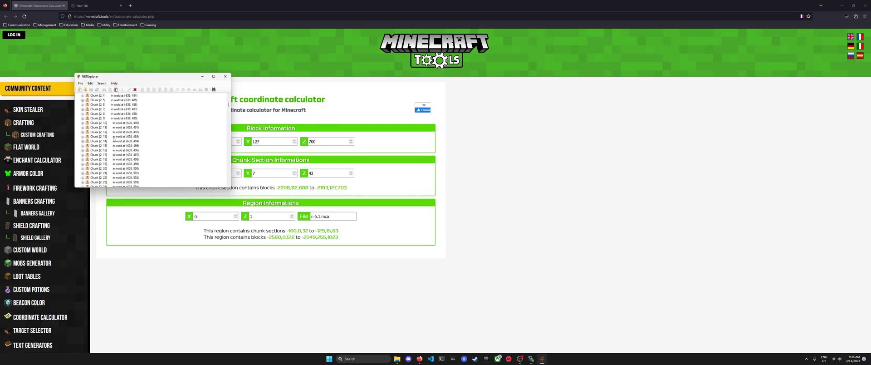
scroll(120, 142, up, 15)
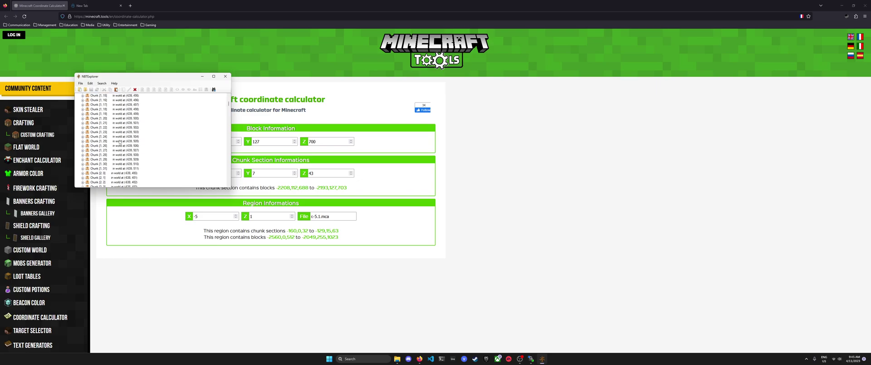
click(119, 139)
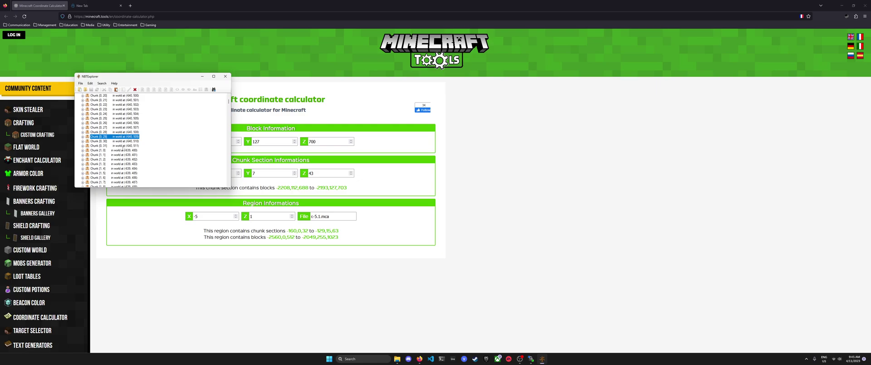
scroll(123, 149, down, 14)
scroll(123, 154, down, 4)
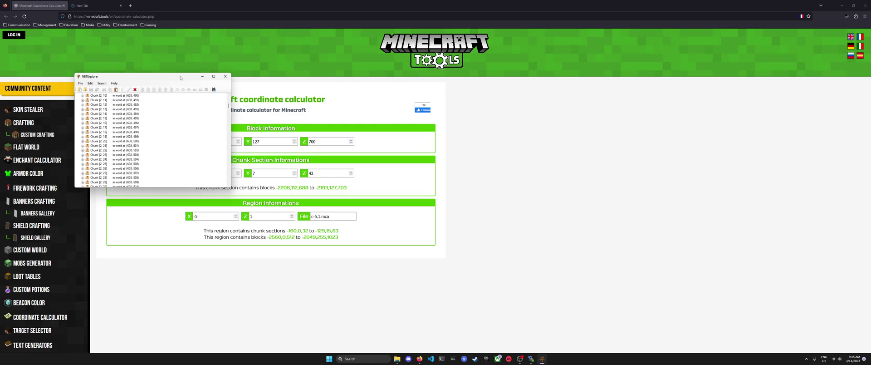
drag(180, 78, 490, 125)
scroll(534, 159, down, 7)
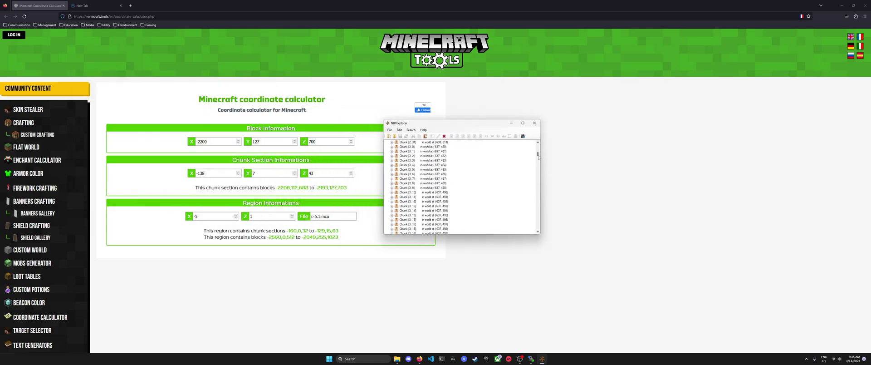
drag(539, 156, 546, 132)
Step: Open r.-5.1.mca from the Downloads folder in NBTExplorer
key(alt+Tab)
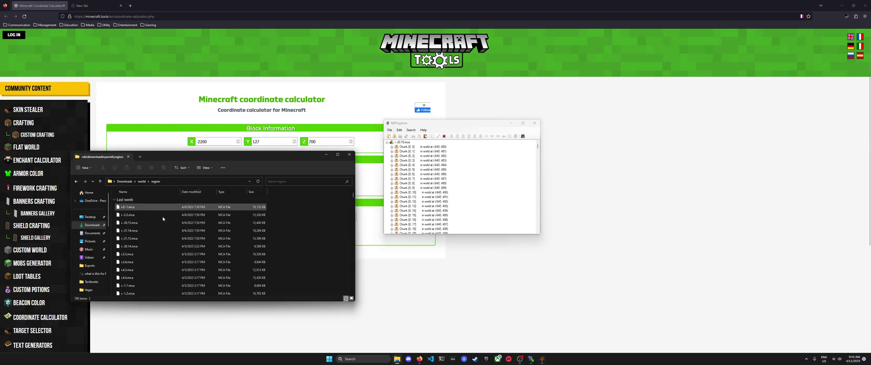
click(125, 181)
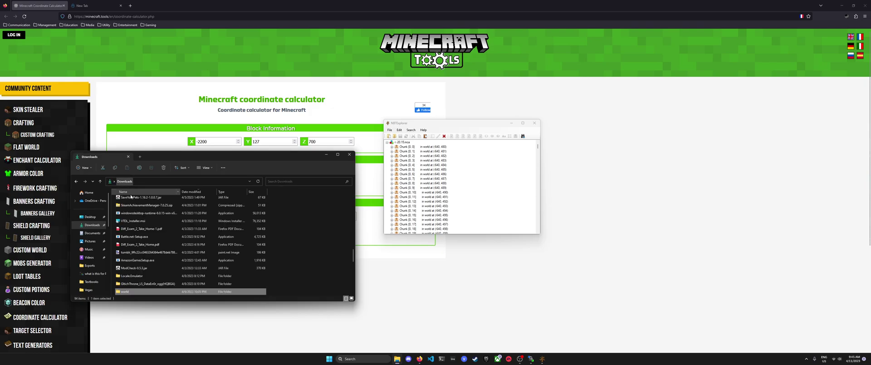
scroll(130, 204, up, 20)
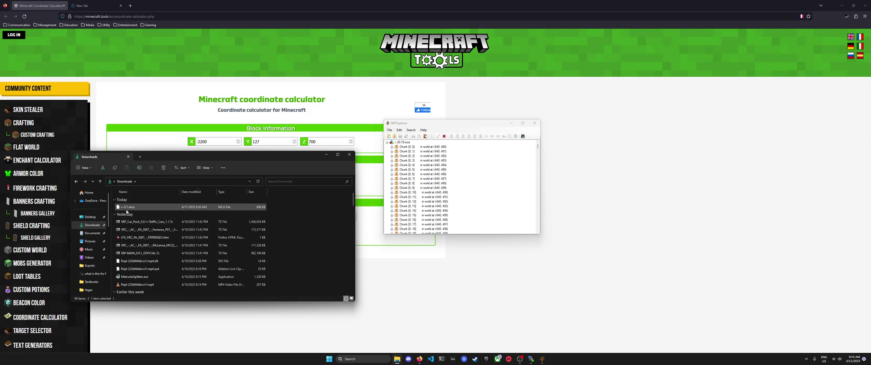
drag(127, 209, 508, 163)
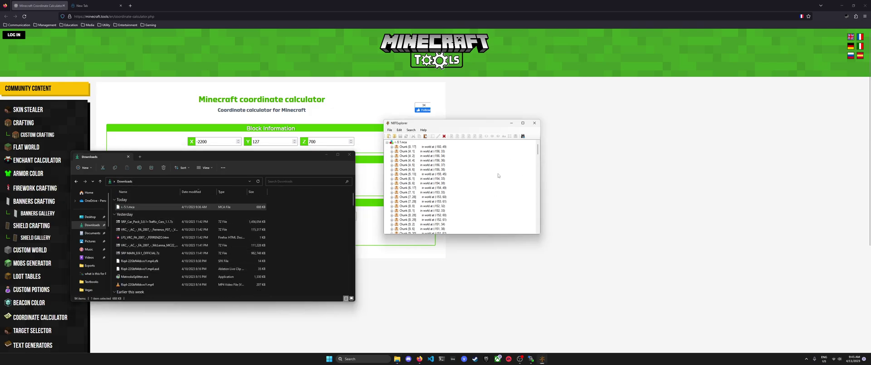
Step: Find Chunk [21, 11], in world at (-139, 43), in r.-5.1.mca, expand it, and delete it
click(461, 268)
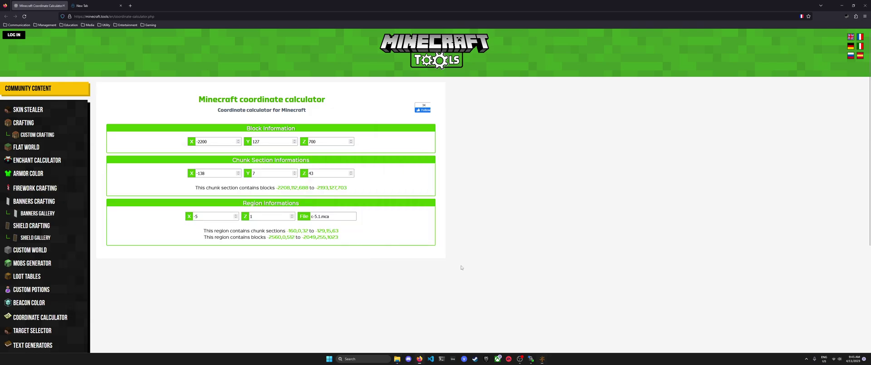
click(544, 358)
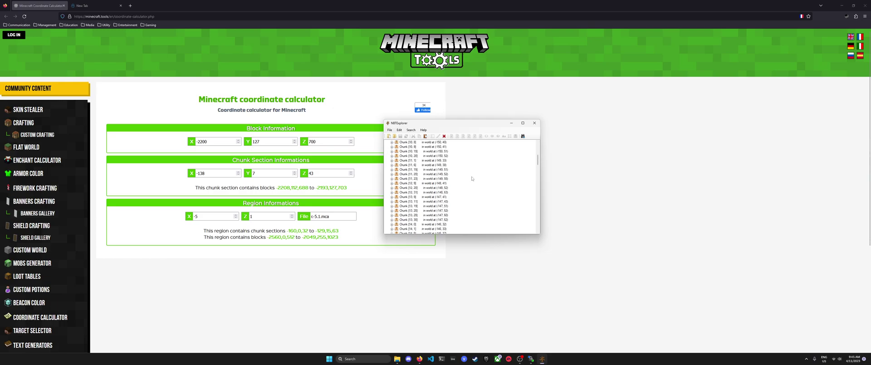
scroll(472, 178, down, 15)
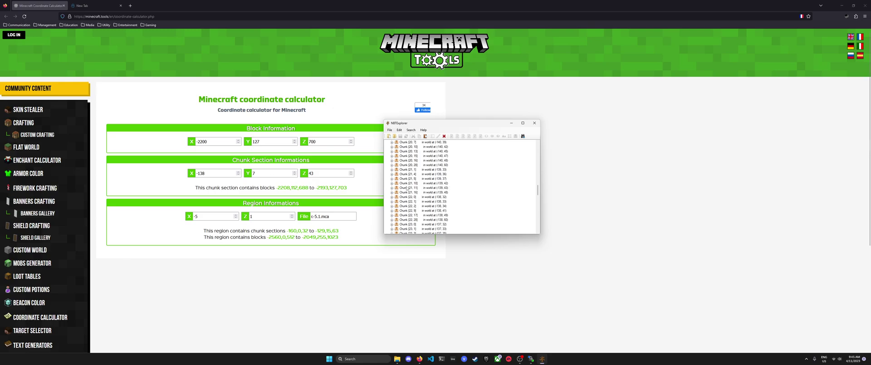
click(407, 188)
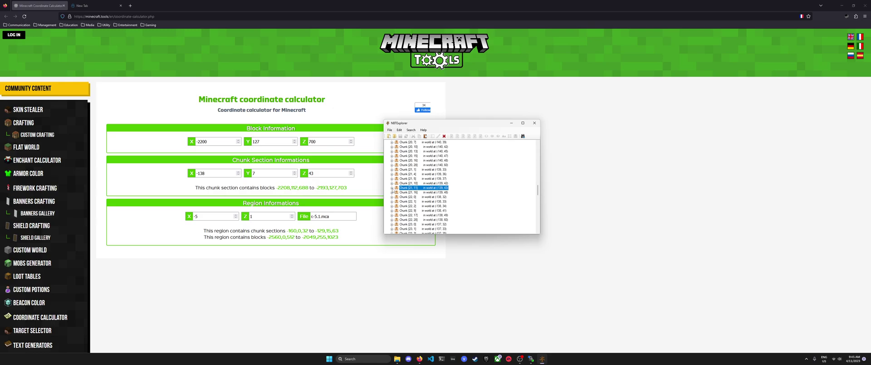
click(392, 187)
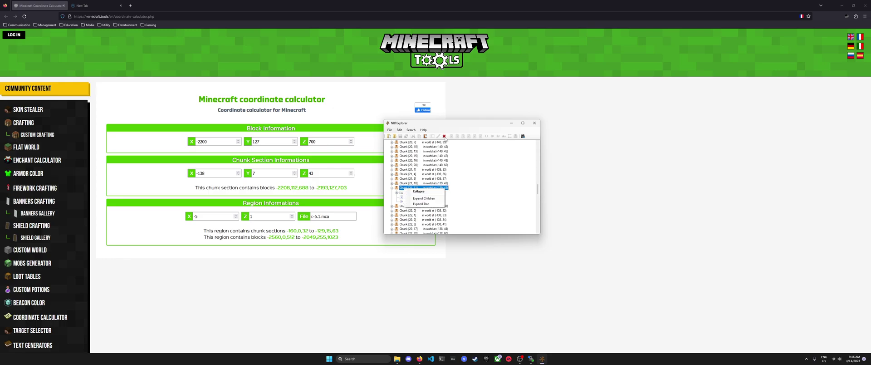
key(Delete)
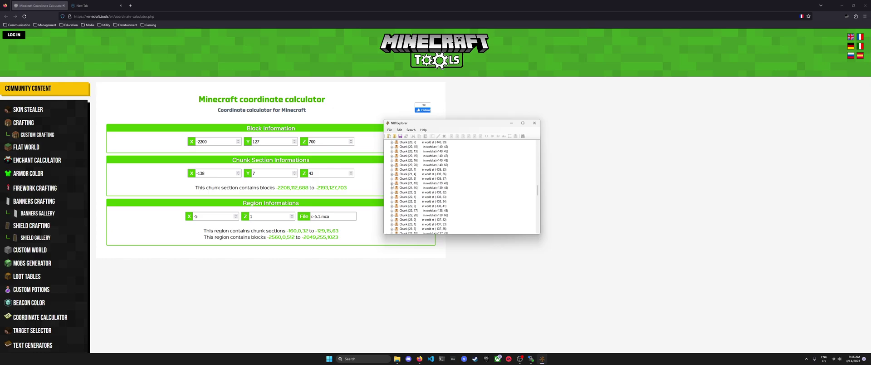
Step: Inspect the entity data of Chunk [21, 10], in world at (-139, 42), and collapse the chunk again
click(391, 184)
click(396, 188)
click(401, 192)
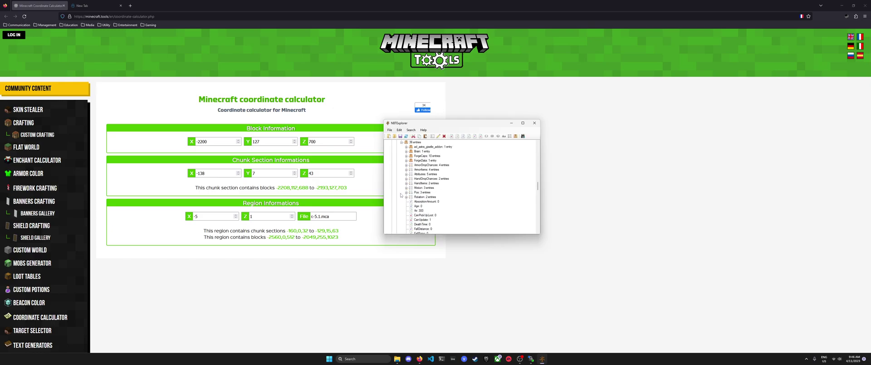
scroll(400, 195, up, 2)
click(406, 165)
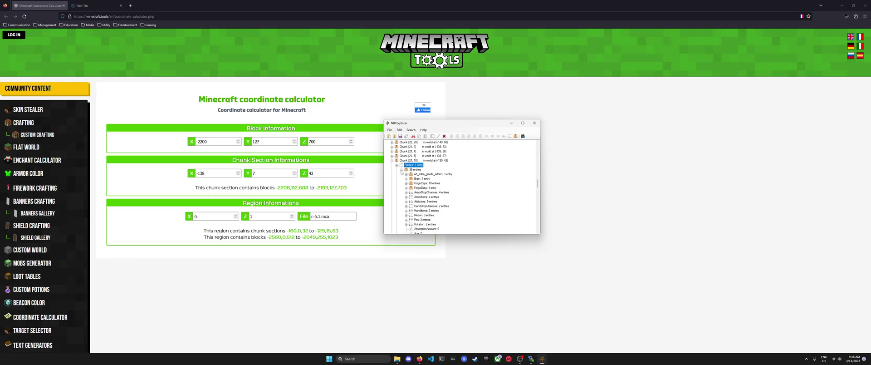
click(401, 169)
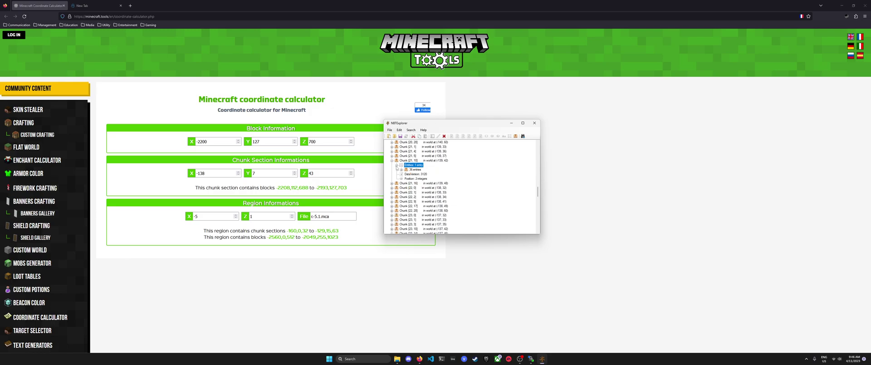
click(391, 161)
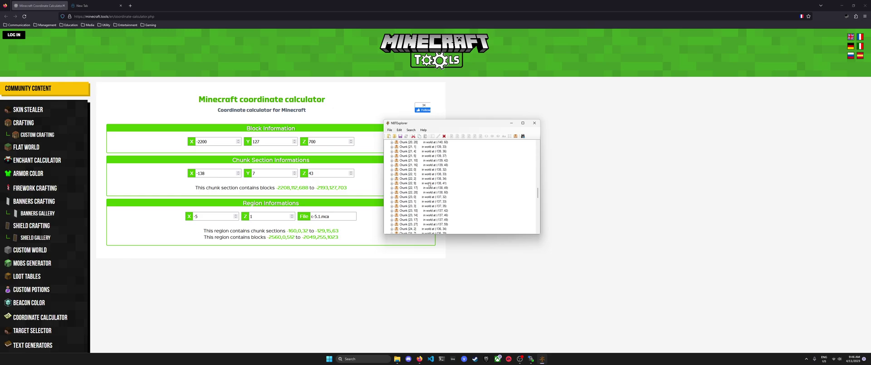
Step: Switch to File Explorer, return to the Downloads\world\region folder, and open r.-2.1.mca in NBTExplorer
key(alt+Tab)
scroll(191, 245, down, 12)
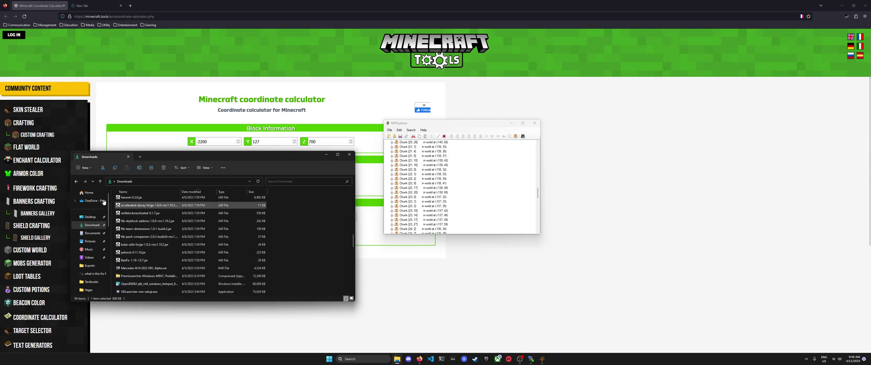
click(77, 181)
scroll(137, 239, down, 1)
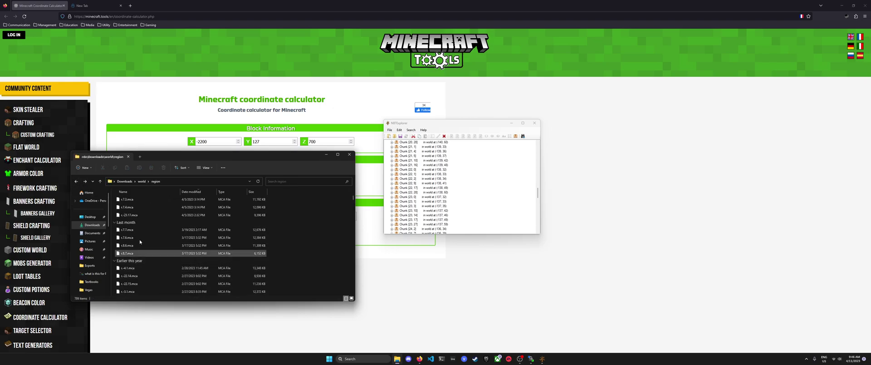
click(155, 239)
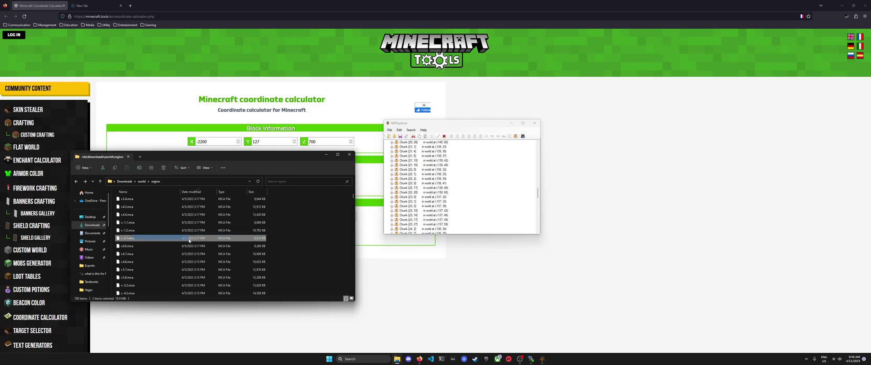
scroll(480, 181, up, 20)
click(498, 206)
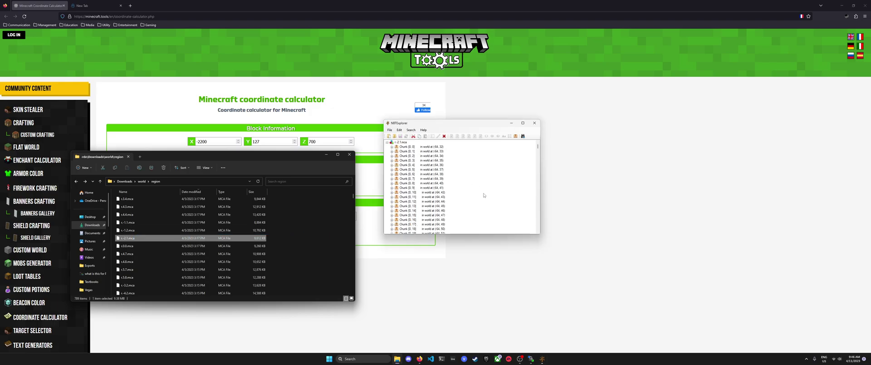
Step: Find Chunk [9, 6], in world at (-55, 38), in r.-2.1.mca and expand it and its Level data
click(499, 272)
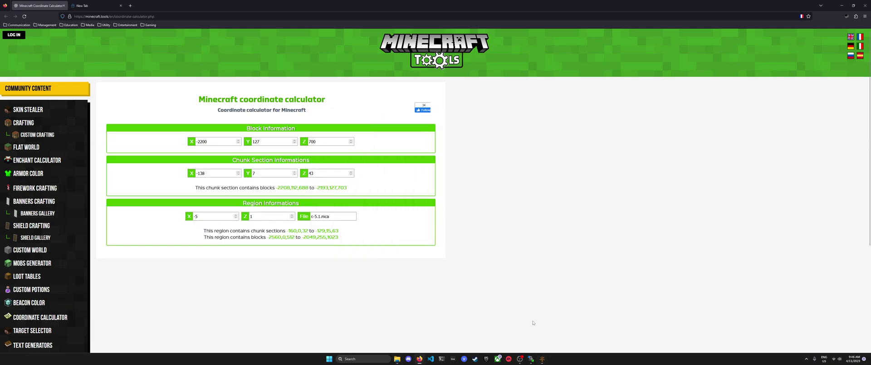
click(542, 358)
scroll(434, 159, down, 3)
scroll(435, 160, down, 20)
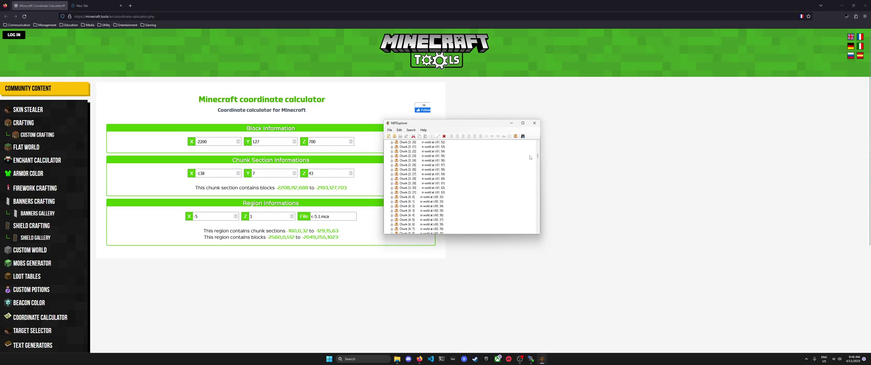
drag(537, 156, 538, 171)
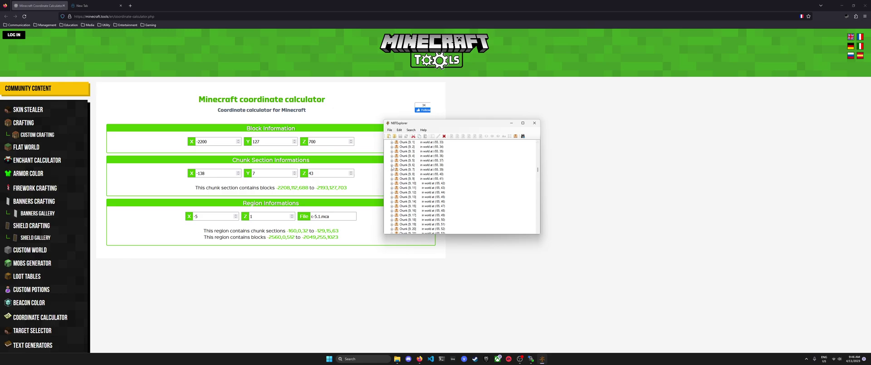
click(391, 166)
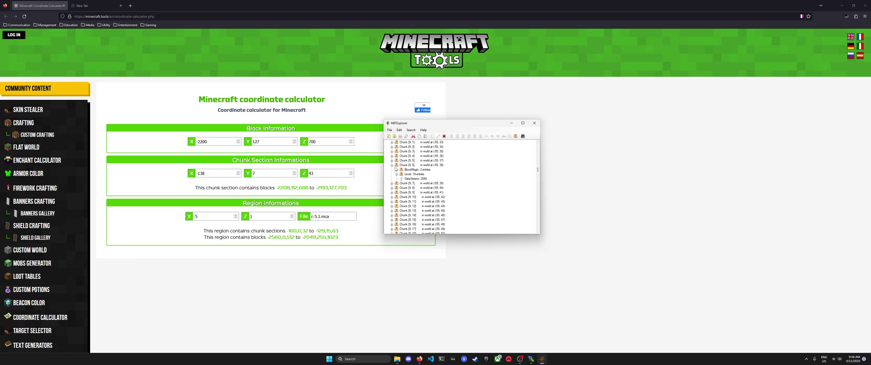
click(404, 165)
click(397, 175)
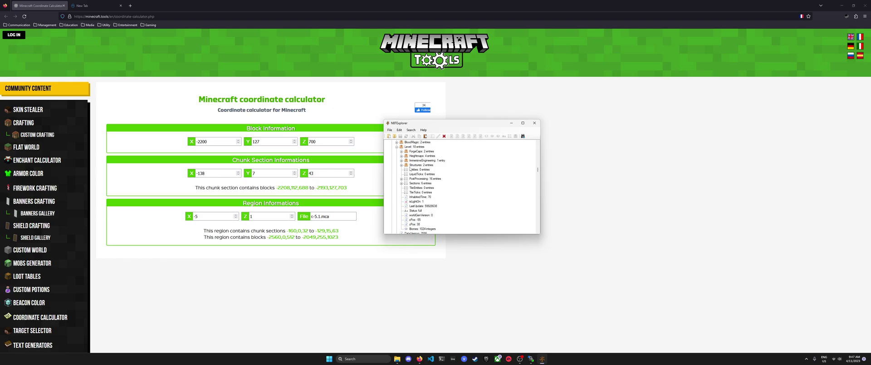
Step: Examine the Entities entry in the Level data of Chunk [9, 6], select the chunk, and collapse it
click(411, 169)
scroll(408, 177, up, 2)
click(406, 165)
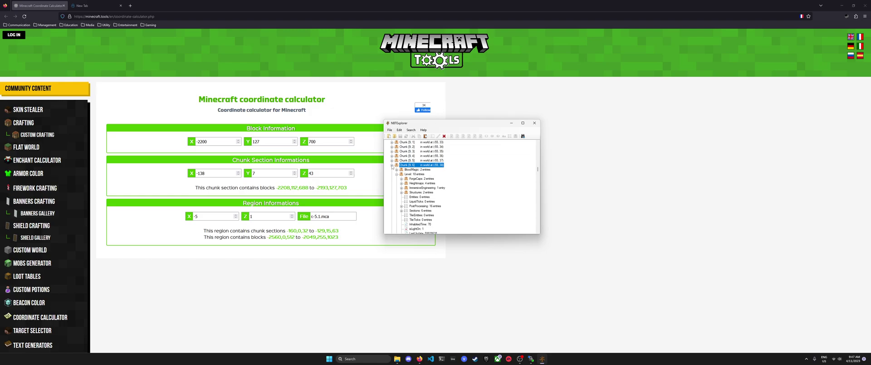
click(392, 165)
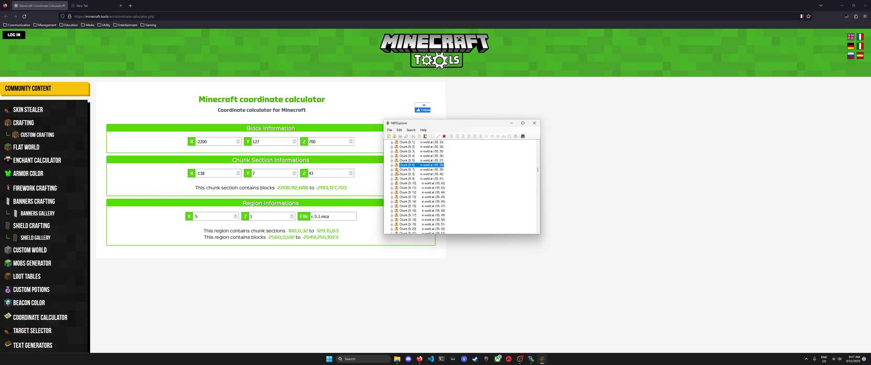